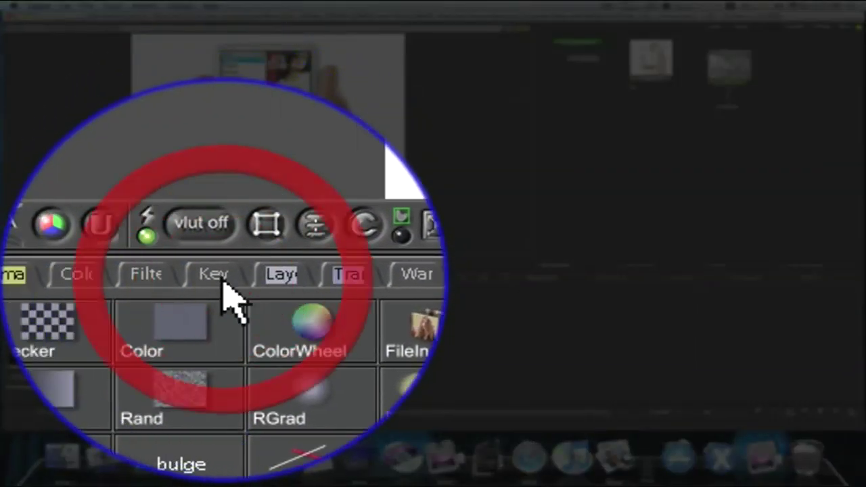
Add a LumaKey node from the Key tab and connect it to SFileIn1.
{"action": "left_click", "coordinate": [224, 281]}
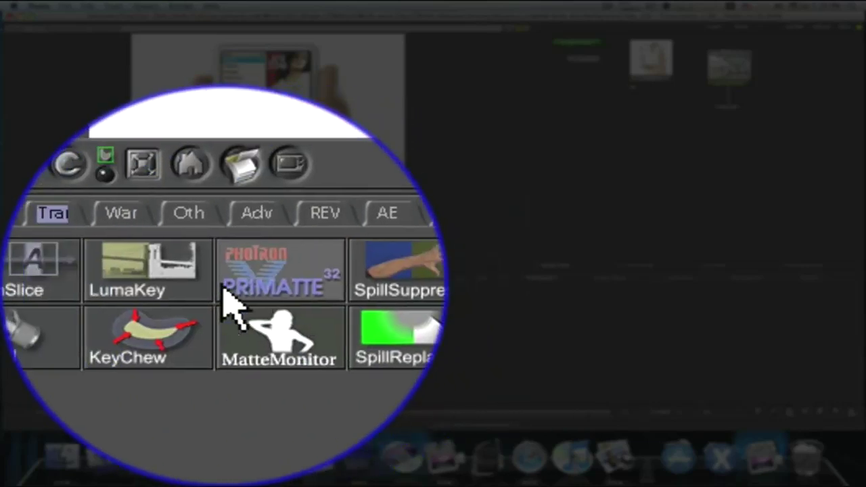
{"action": "left_click", "coordinate": [144, 295]}
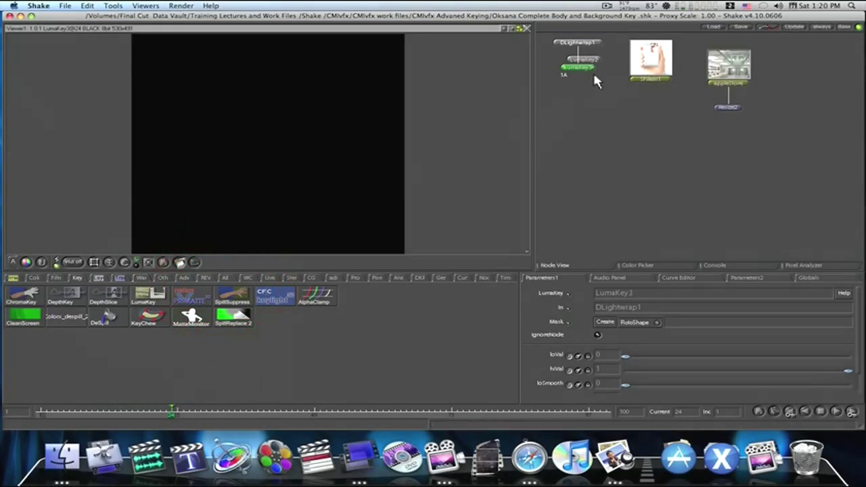
{"action": "left_click_drag", "start_coordinate": [580, 69], "coordinate": [663, 171]}
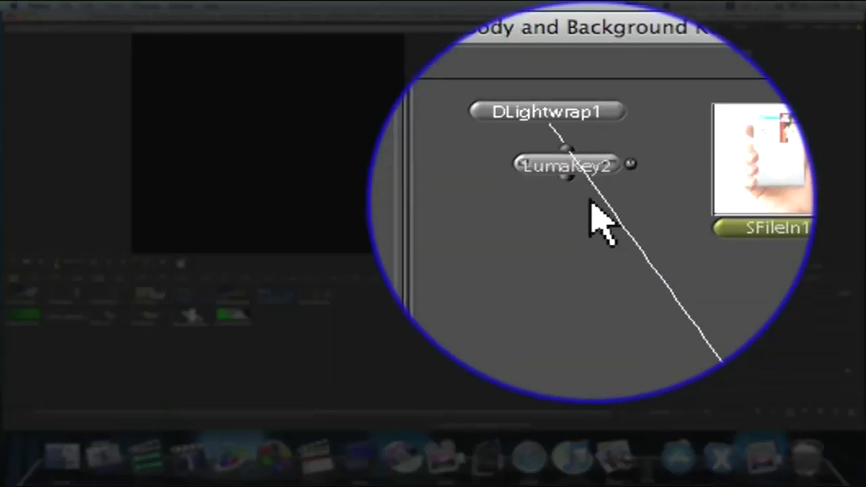
{"action": "left_click_drag", "start_coordinate": [598, 201], "coordinate": [642, 200]}
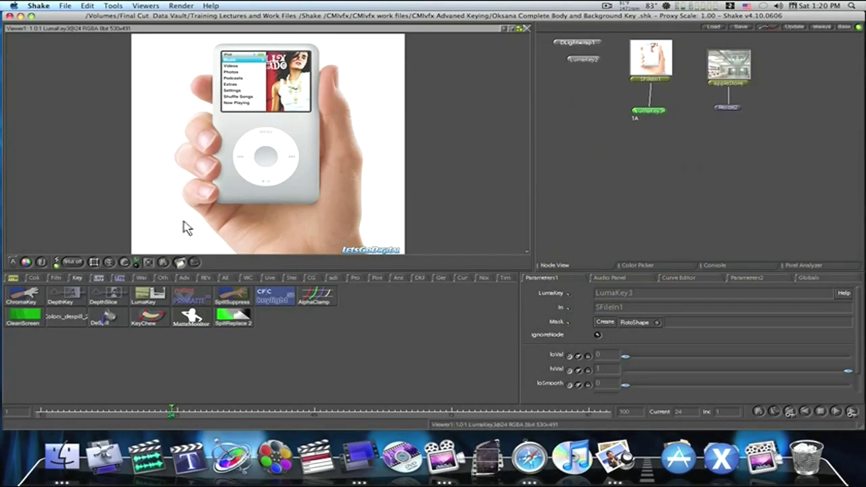
View the alpha, then raise loVal and lower hiVal to 0.945 to whiten the hand and iPod.
{"action": "key", "text": "a"}
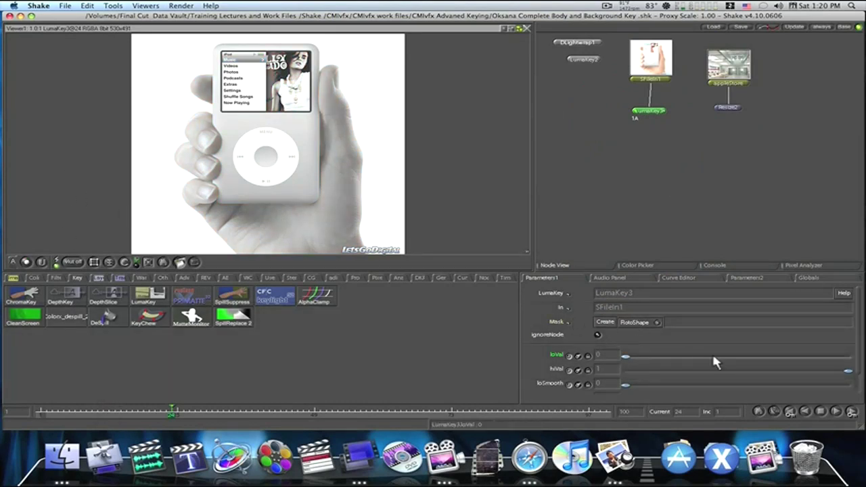
{"action": "scroll", "coordinate": [711, 352], "scroll_direction": "down", "scroll_amount": 1}
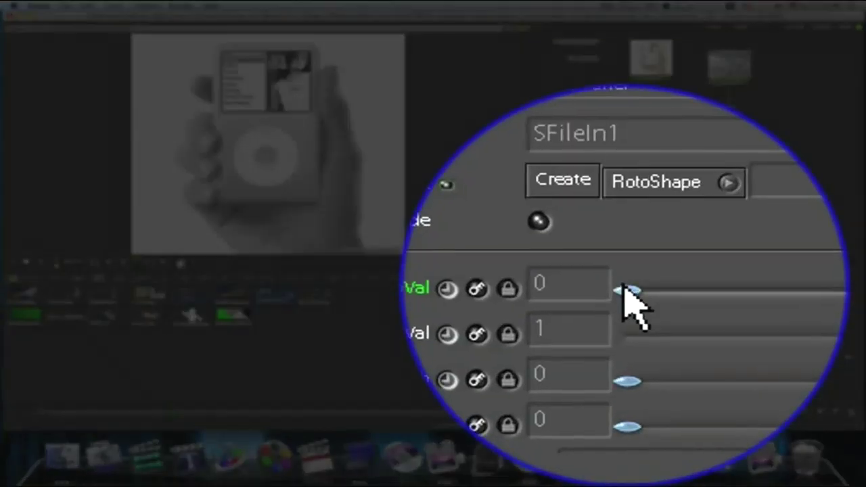
{"action": "left_click_drag", "start_coordinate": [625, 343], "coordinate": [657, 343]}
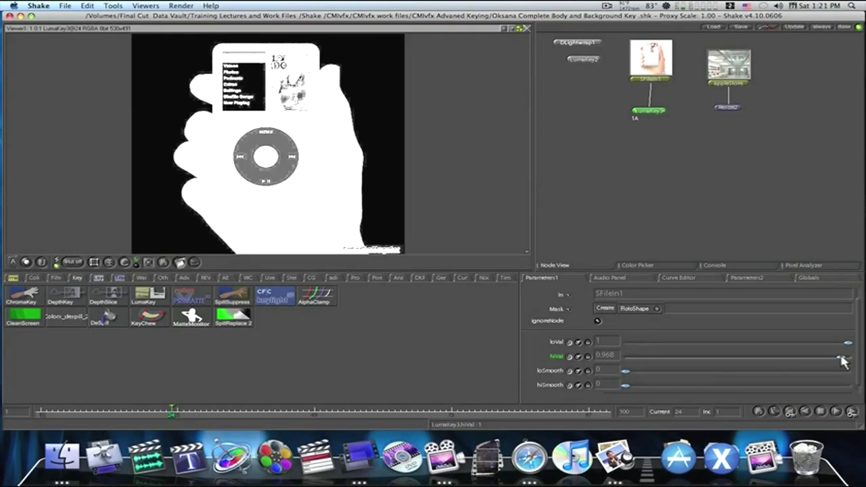
{"action": "mouse_move", "coordinate": [842, 361]}
{"action": "left_mouse_down"}
{"action": "mouse_move", "coordinate": [848, 363]}
{"action": "mouse_move", "coordinate": [832, 361]}
{"action": "left_mouse_up"}
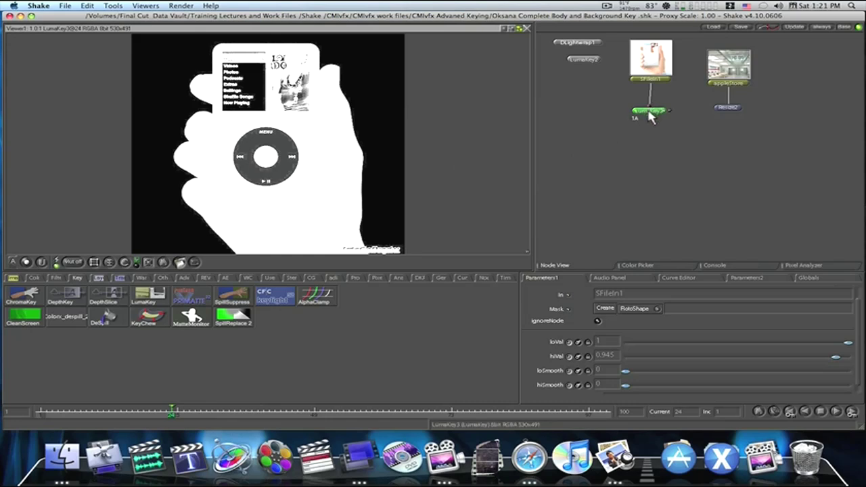
{"action": "left_click_drag", "start_coordinate": [650, 117], "coordinate": [652, 121]}
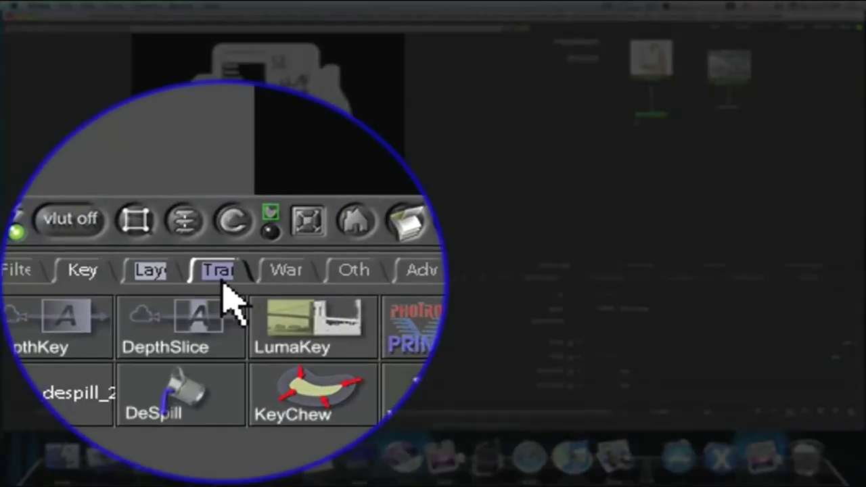
Add an Over4 node under LumaKey3 and wire Resize2 in as its background.
{"action": "left_click", "coordinate": [225, 279]}
{"action": "left_click", "coordinate": [226, 296]}
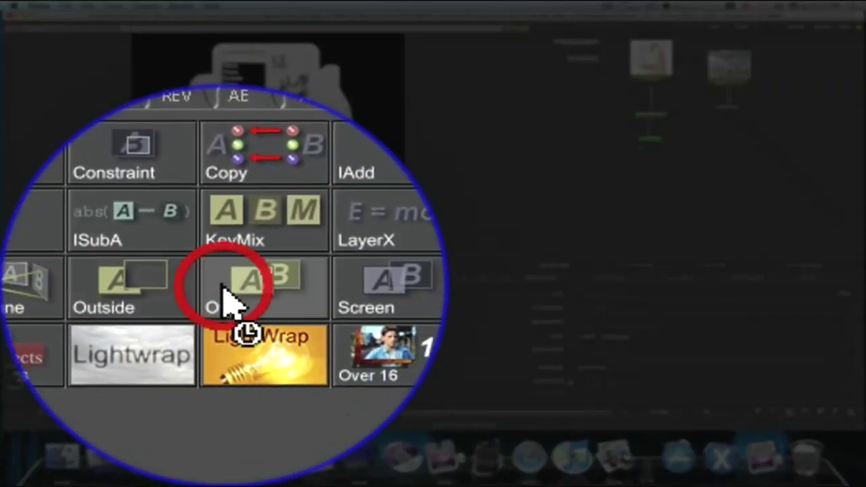
{"action": "left_click", "coordinate": [672, 177]}
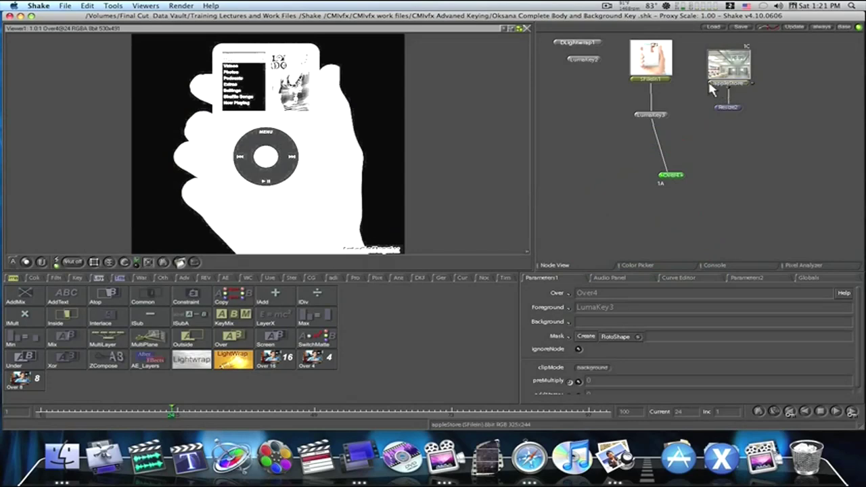
{"action": "left_click_drag", "start_coordinate": [724, 110], "coordinate": [680, 178]}
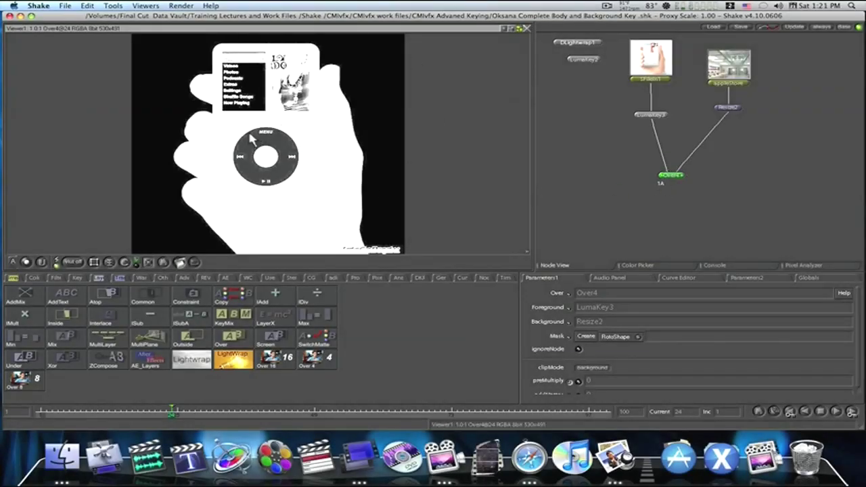
View the composite in RGB, enable preMultiply on Over4, and move the node lower.
{"action": "key", "text": "c"}
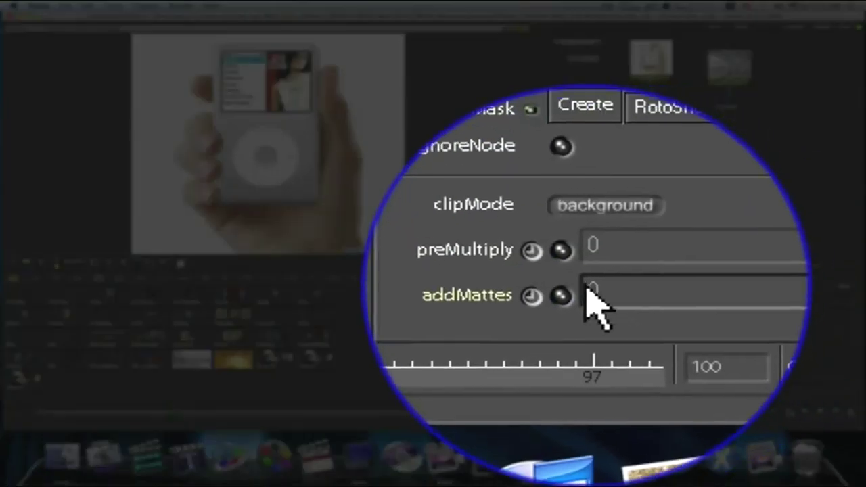
{"action": "left_click", "coordinate": [579, 374]}
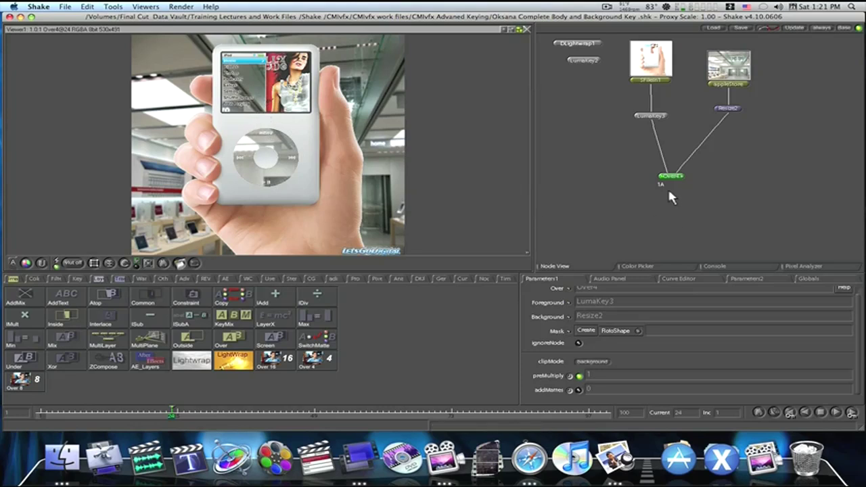
{"action": "left_click_drag", "start_coordinate": [671, 177], "coordinate": [676, 194]}
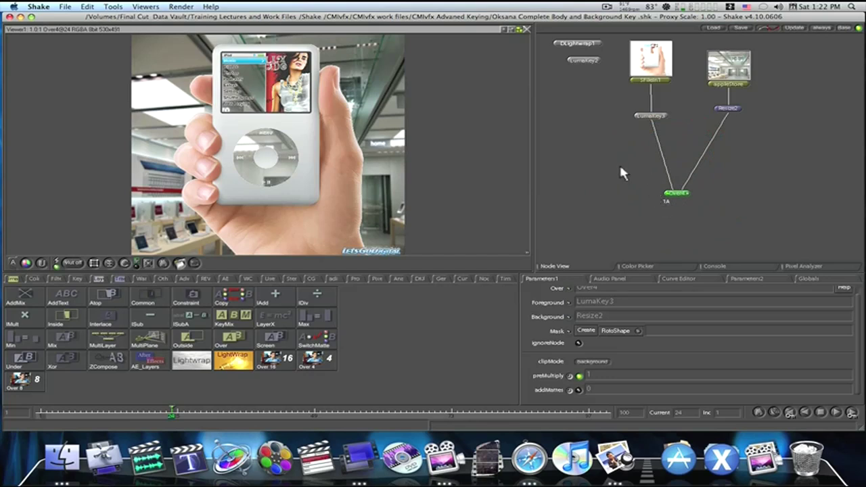
{"action": "left_click", "coordinate": [636, 116]}
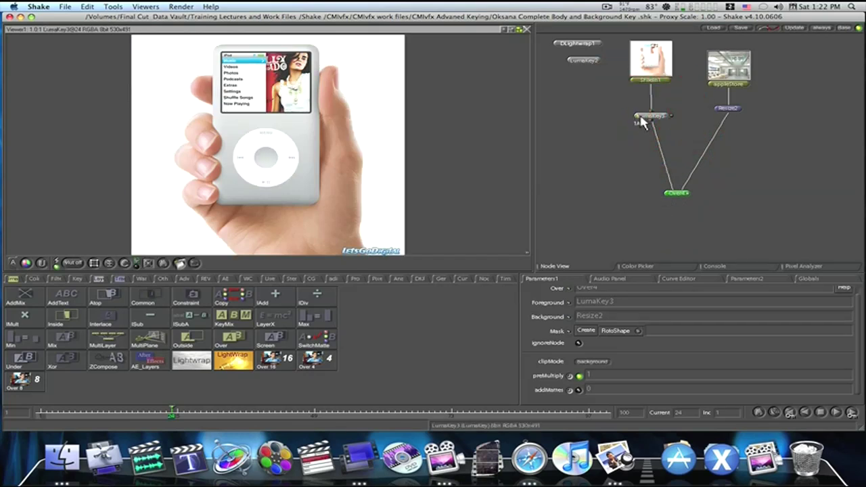
Branch a DLightwrap2 node from LumaKey3, set ViewMode to edges, and move it left.
{"action": "left_click", "coordinate": [645, 116]}
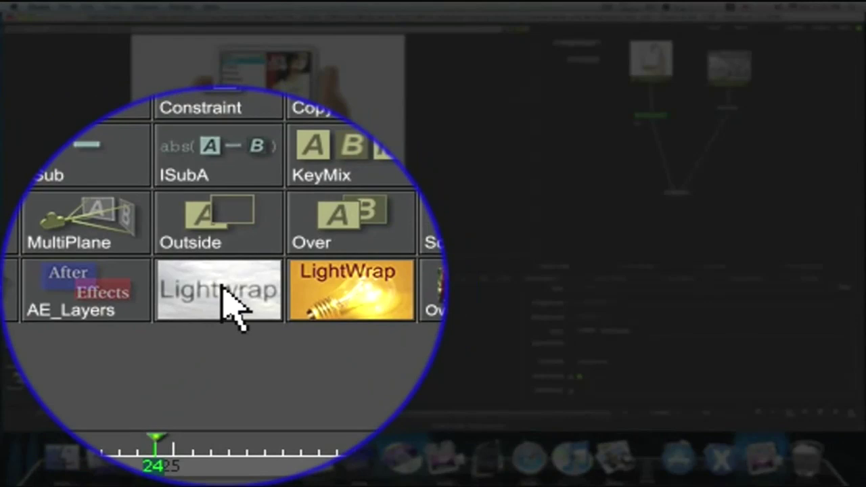
{"action": "right_click", "coordinate": [223, 288]}
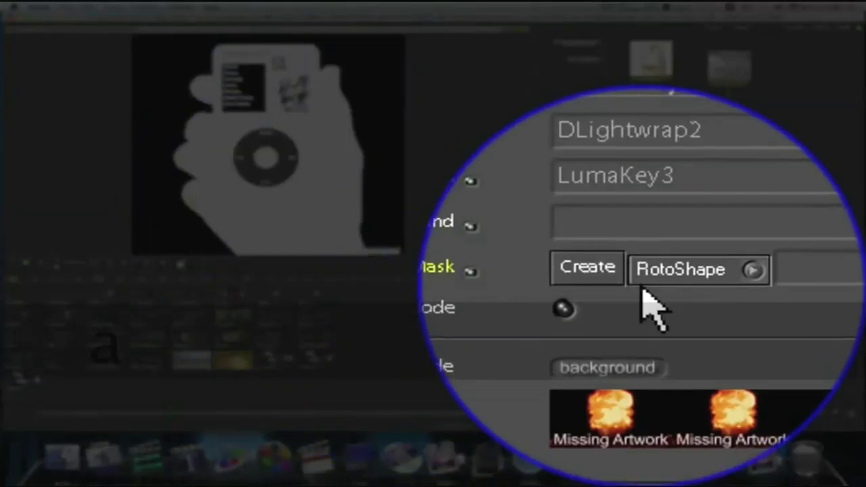
{"action": "left_click", "coordinate": [648, 383]}
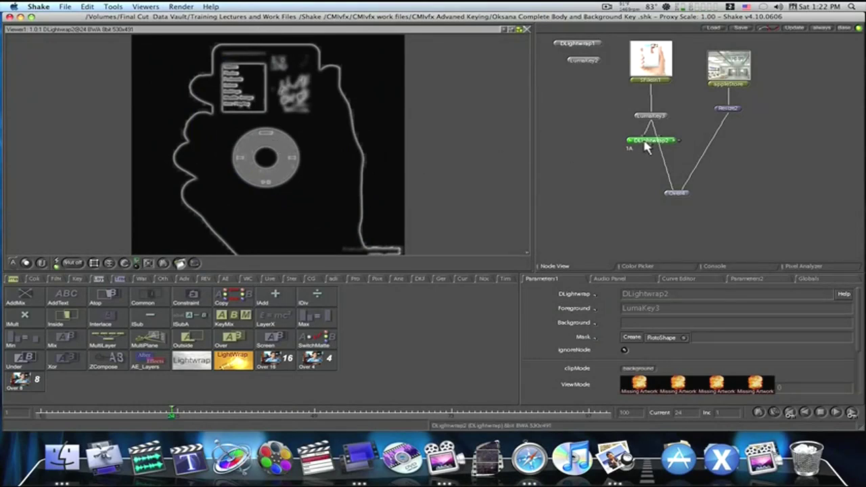
{"action": "left_click_drag", "start_coordinate": [646, 148], "coordinate": [614, 153]}
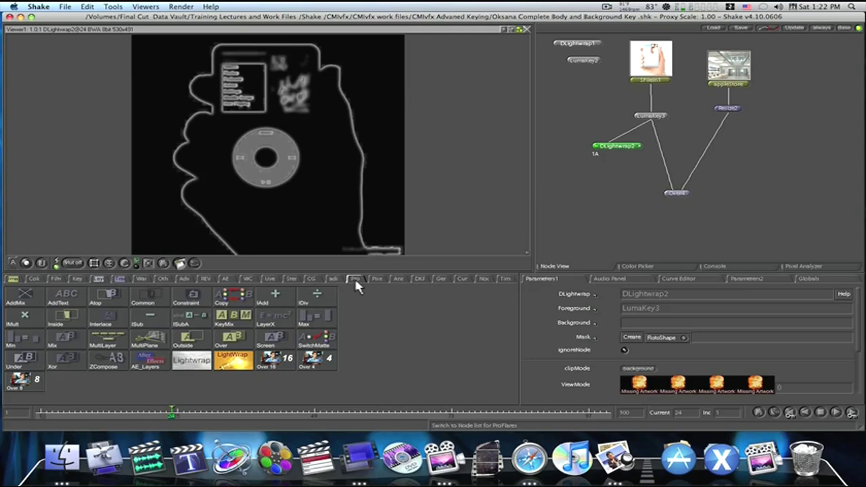
Select DLightwrap2, expand the foreground edge settings, and raise InnerEdge_Blur to 38.4.
{"action": "left_click", "coordinate": [612, 146]}
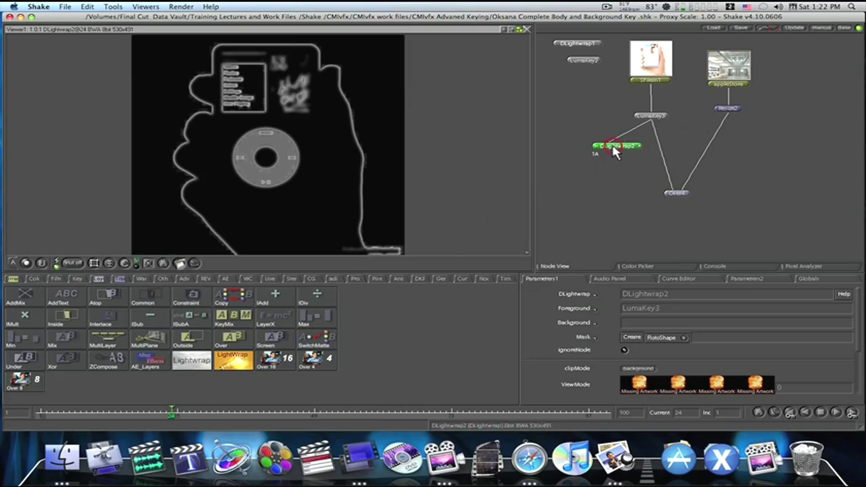
{"action": "left_click_drag", "start_coordinate": [612, 147], "coordinate": [608, 151]}
{"action": "scroll", "coordinate": [653, 336], "scroll_direction": "down", "scroll_amount": 5}
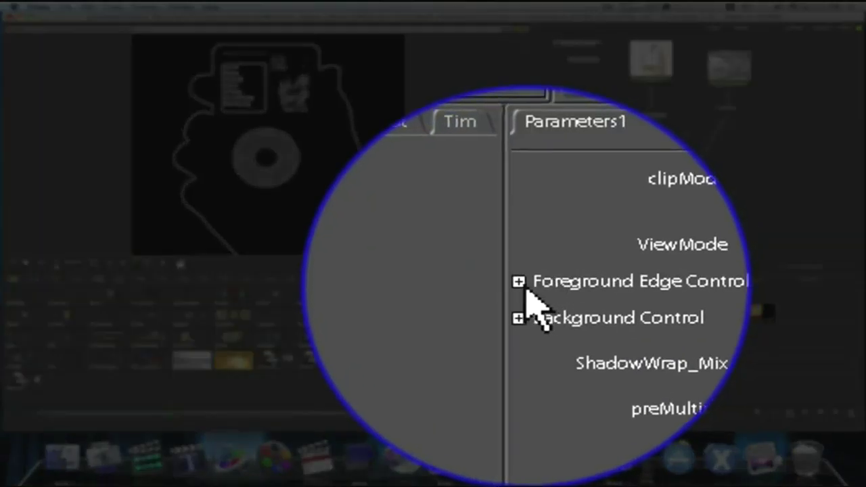
{"action": "left_click", "coordinate": [518, 282]}
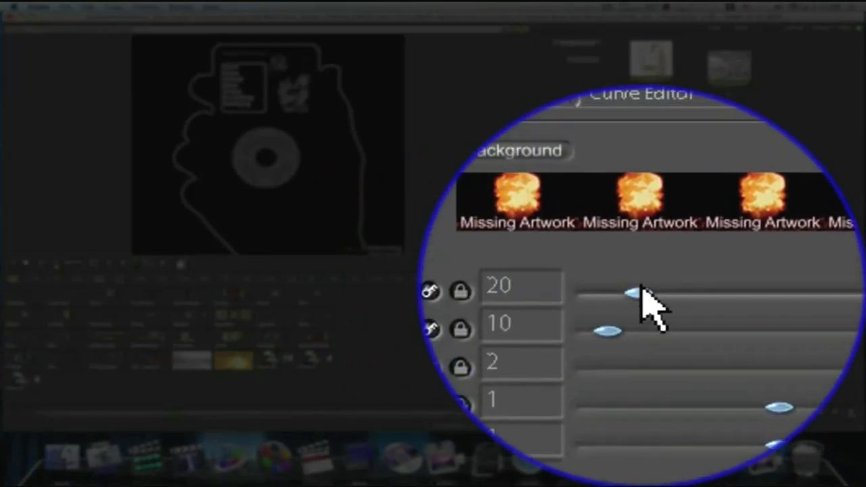
{"action": "left_click_drag", "start_coordinate": [677, 341], "coordinate": [672, 360]}
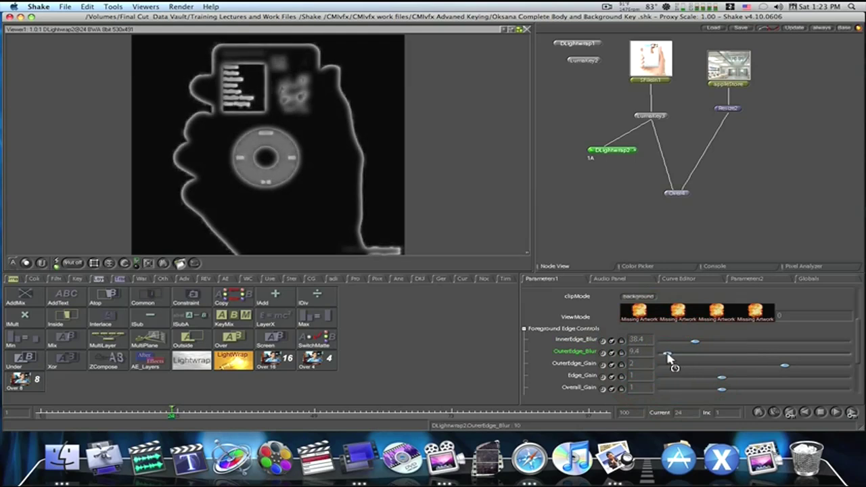
Set OuterEdge_Blur to 16.5, Overall_Gain to 0.3 and Overall_Blur to 18.4.
{"action": "left_click_drag", "start_coordinate": [671, 359], "coordinate": [675, 359]}
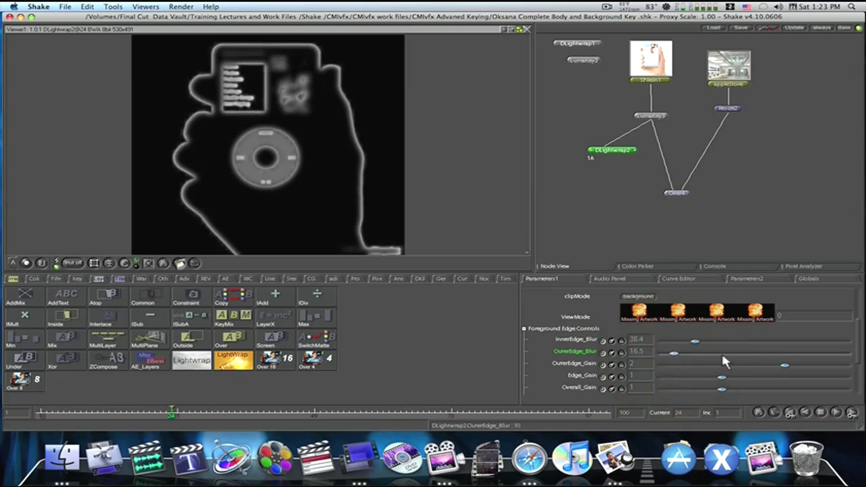
{"action": "scroll", "coordinate": [754, 362], "scroll_direction": "down", "scroll_amount": 1}
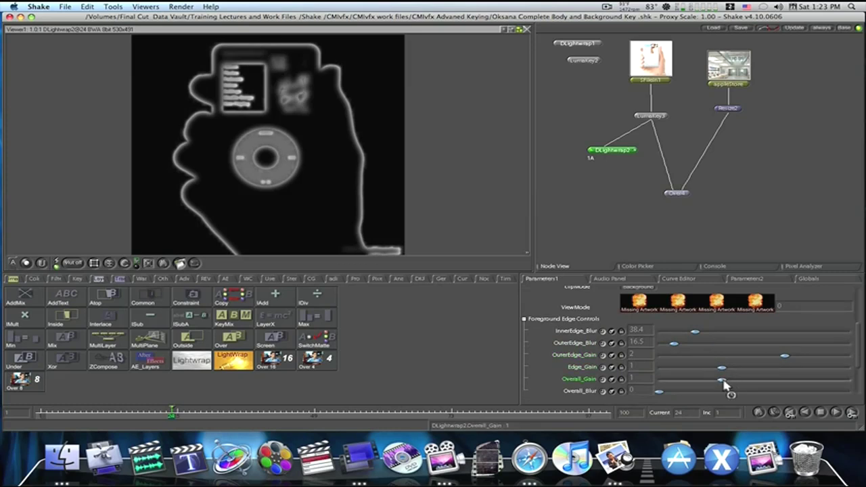
{"action": "left_click_drag", "start_coordinate": [723, 380], "coordinate": [676, 380]}
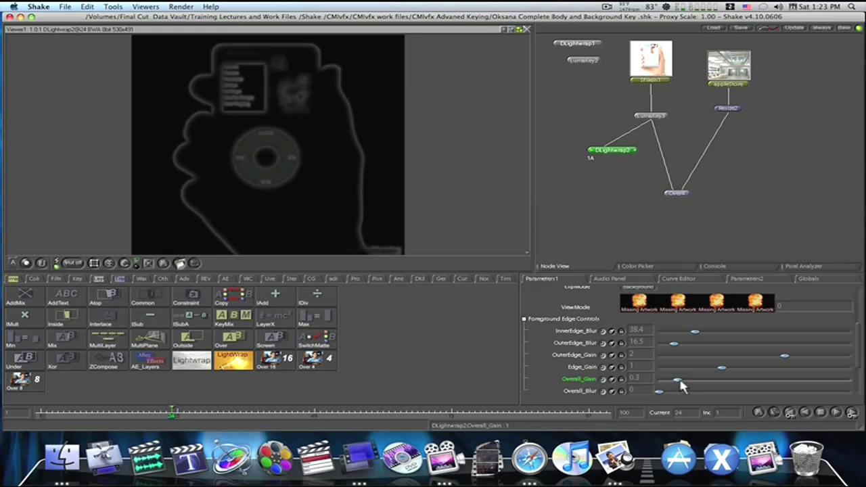
{"action": "left_click_drag", "start_coordinate": [660, 391], "coordinate": [680, 399]}
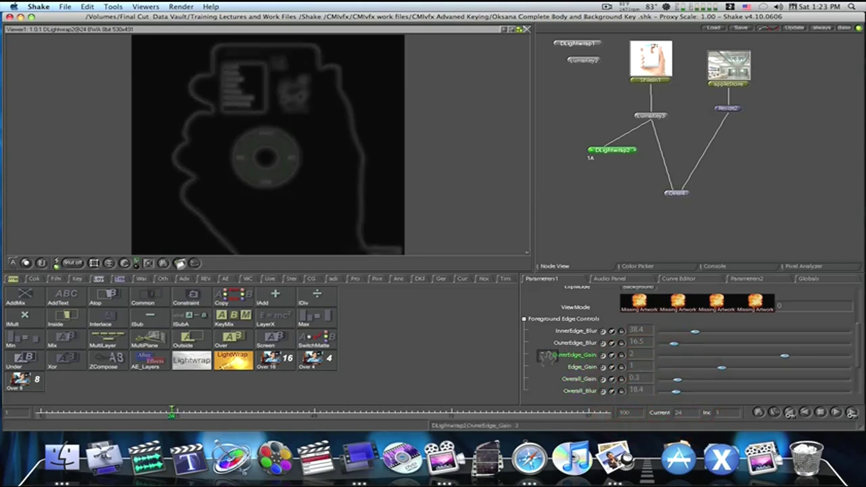
{"action": "scroll", "coordinate": [536, 354], "scroll_direction": "down", "scroll_amount": 3}
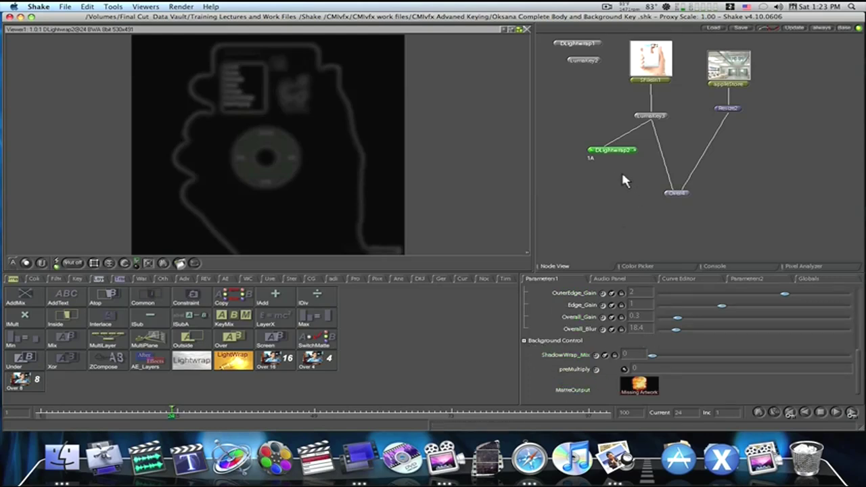
Create a RotoShape4 node right of the flow while viewing the Over4 composite in colour.
{"action": "left_click", "coordinate": [668, 194]}
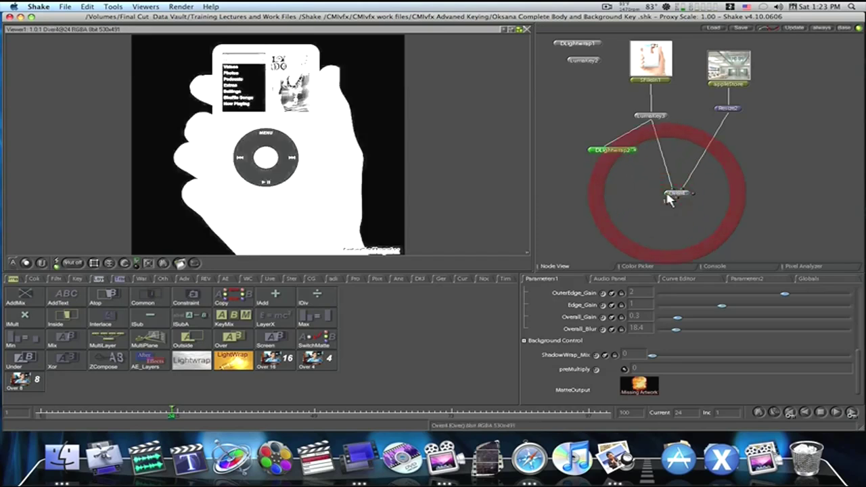
{"action": "key", "text": "c"}
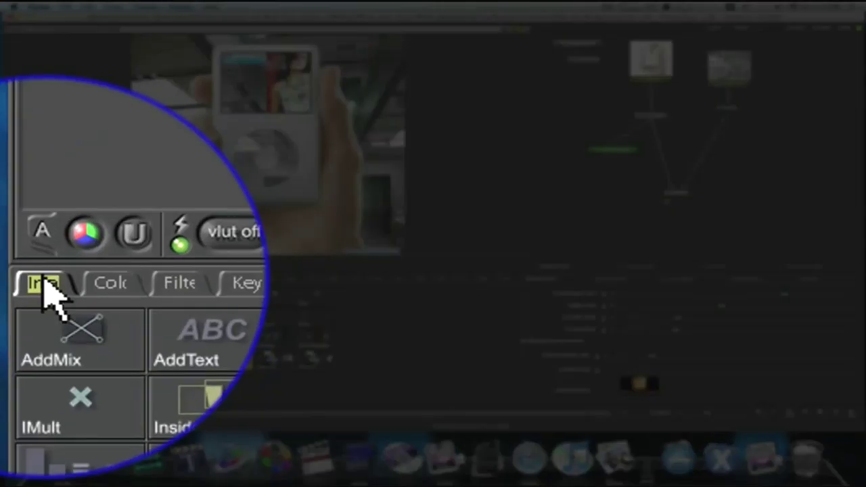
{"action": "left_click", "coordinate": [13, 279]}
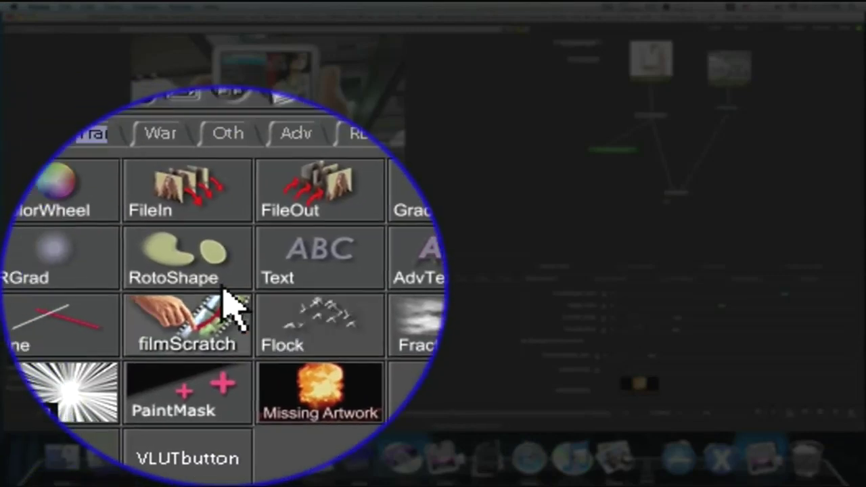
{"action": "left_click", "coordinate": [228, 304]}
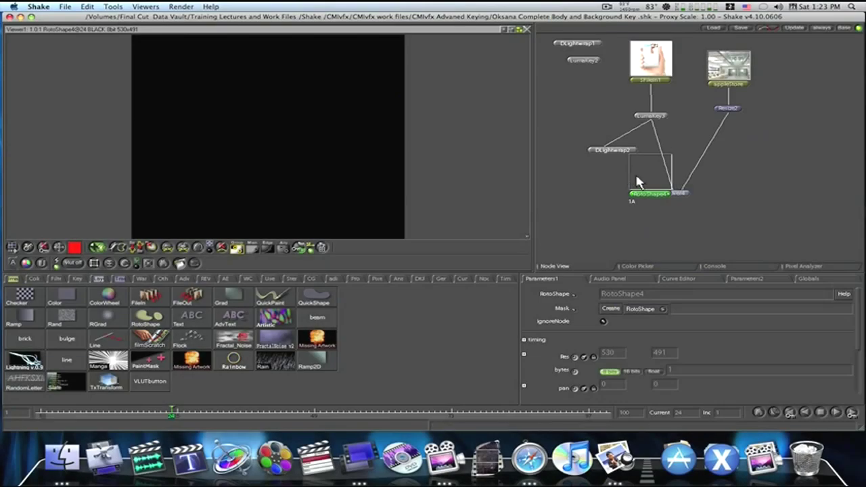
{"action": "left_click_drag", "start_coordinate": [638, 180], "coordinate": [790, 161]}
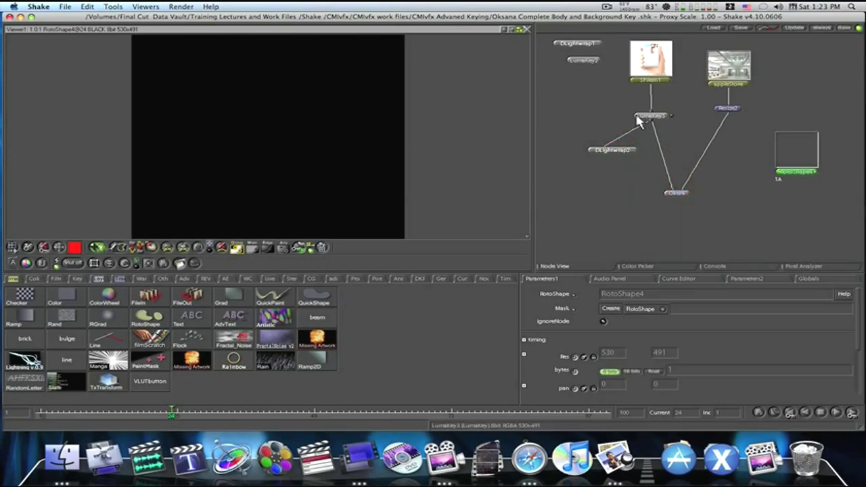
{"action": "left_click", "coordinate": [670, 194]}
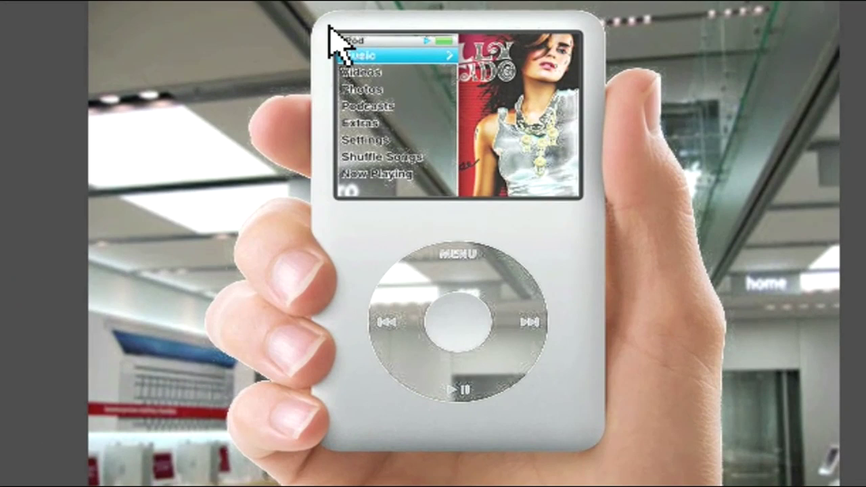
Trace points around the iPod's corners and left side, closing the shape at the first point.
{"action": "left_click", "coordinate": [330, 27]}
{"action": "left_click", "coordinate": [590, 30]}
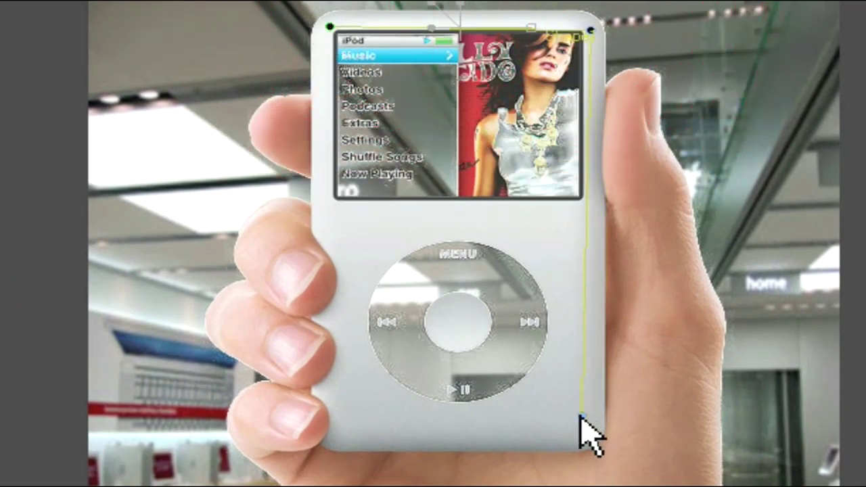
{"action": "left_click", "coordinate": [581, 416]}
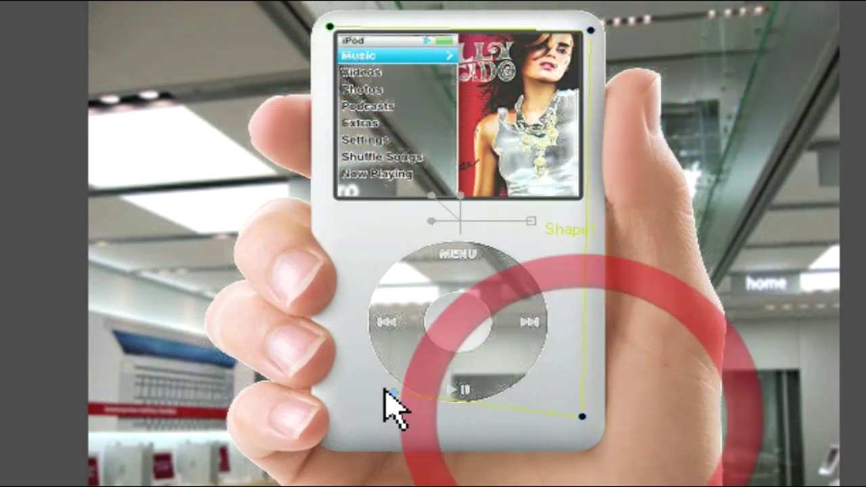
{"action": "left_click", "coordinate": [352, 416]}
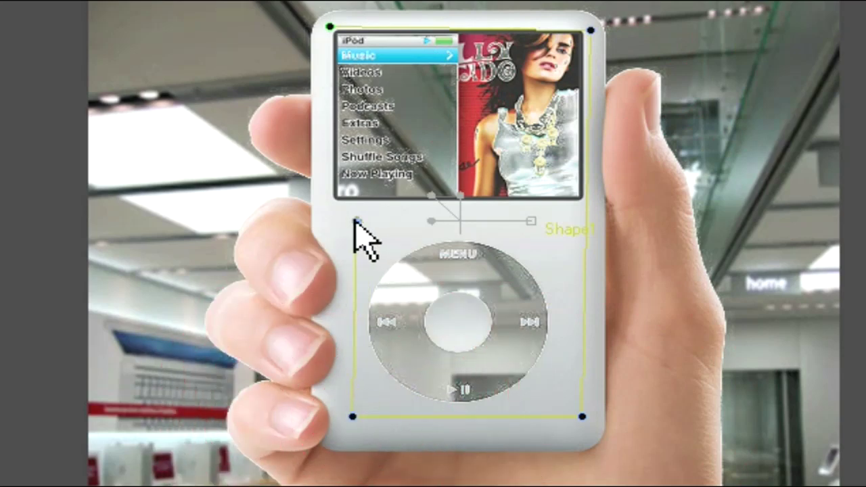
{"action": "left_click", "coordinate": [357, 220]}
{"action": "left_click", "coordinate": [326, 212]}
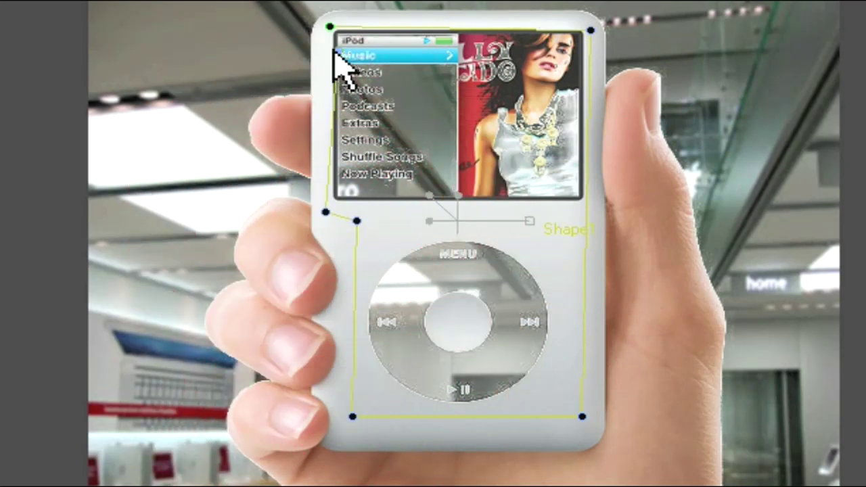
{"action": "left_click", "coordinate": [327, 64]}
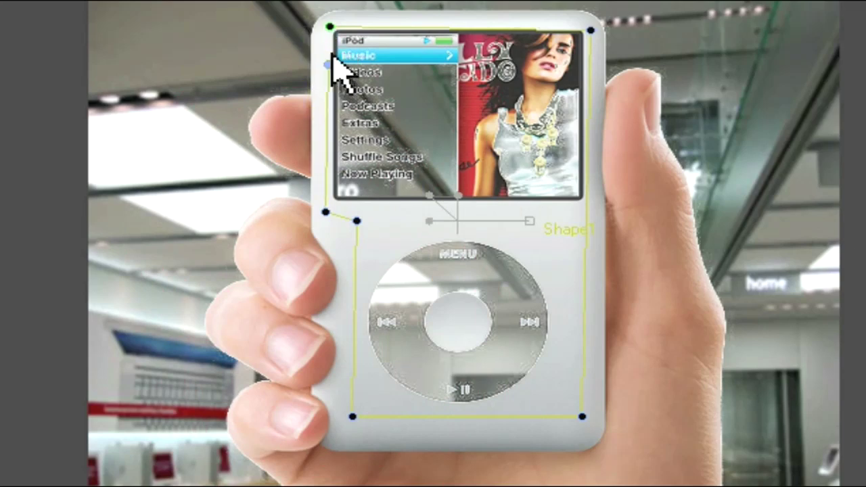
{"action": "left_click", "coordinate": [330, 28]}
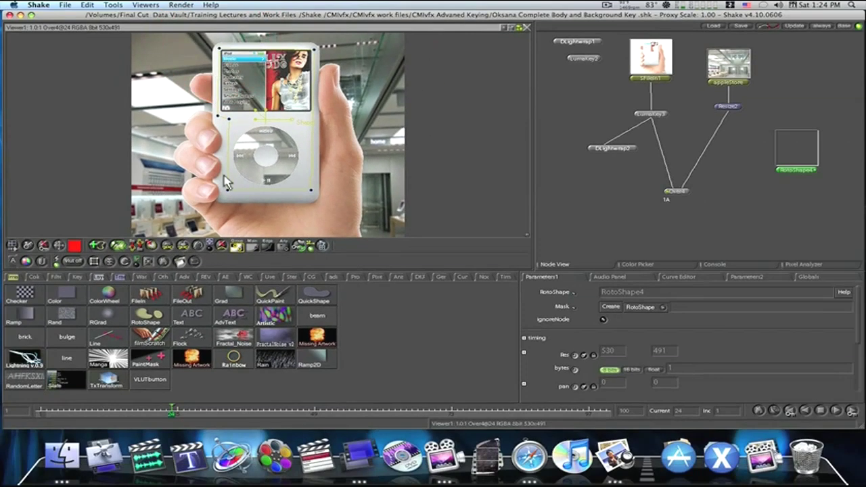
View the RotoShape4 matte alone, move DLightwrap2 left, and bring up the Layer tools.
{"action": "key", "text": "t"}
{"action": "left_click", "coordinate": [781, 170]}
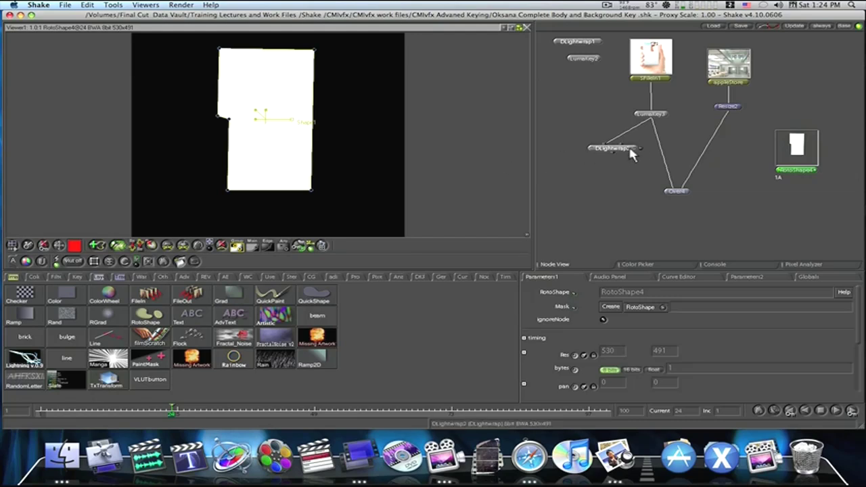
{"action": "left_click_drag", "start_coordinate": [623, 149], "coordinate": [584, 135]}
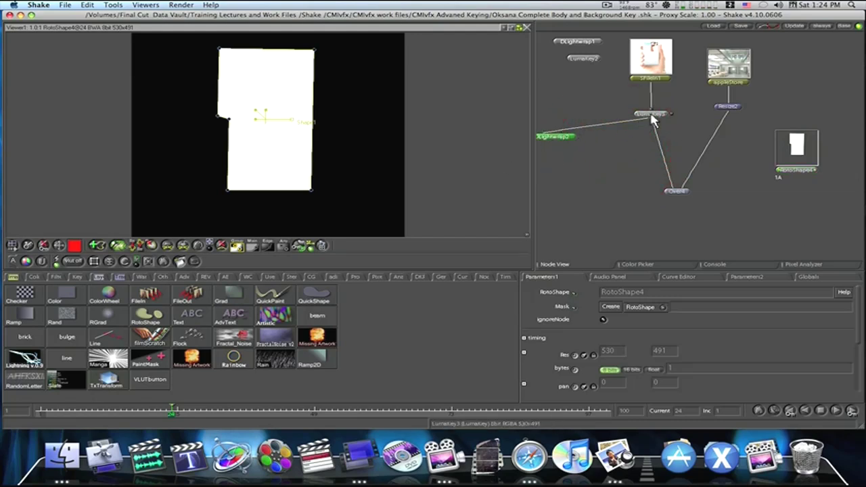
{"action": "left_click", "coordinate": [629, 166]}
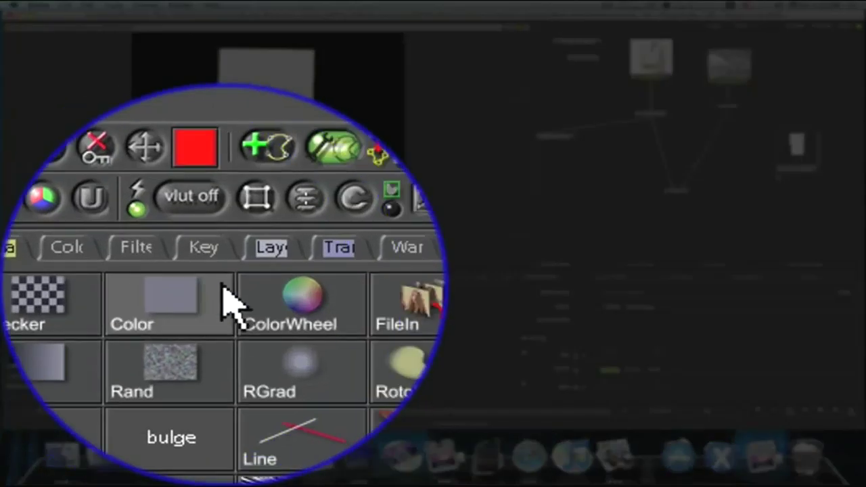
{"action": "left_click", "coordinate": [270, 247]}
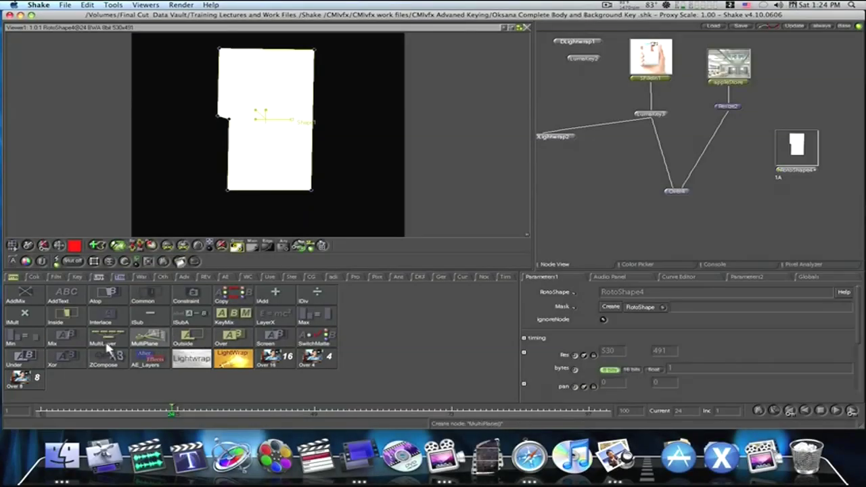
Insert an Under1 node between LumaKey3 and Over4 with RotoShape4 as its foreground, then view Over4.
{"action": "left_click", "coordinate": [31, 362]}
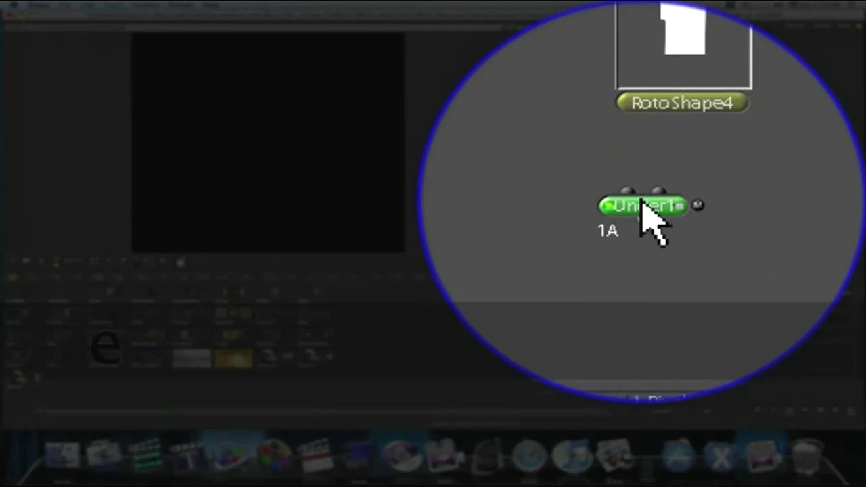
{"action": "mouse_move", "coordinate": [646, 211]}
{"action": "left_mouse_down"}
{"action": "mouse_move", "coordinate": [643, 219]}
{"action": "mouse_move", "coordinate": [643, 203]}
{"action": "left_mouse_up"}
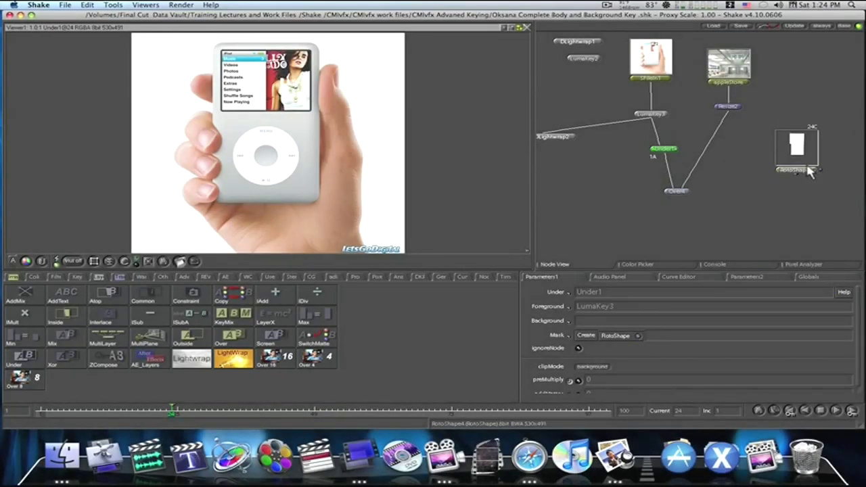
{"action": "left_click_drag", "start_coordinate": [798, 159], "coordinate": [609, 159]}
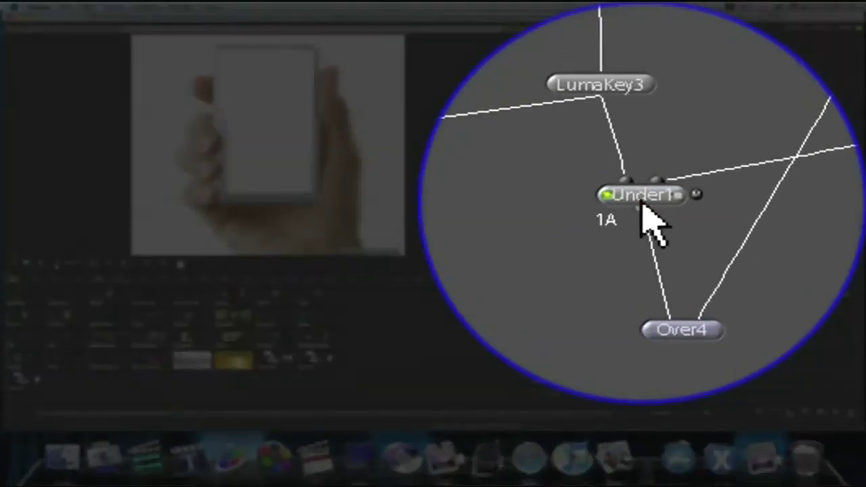
{"action": "left_click", "coordinate": [662, 151]}
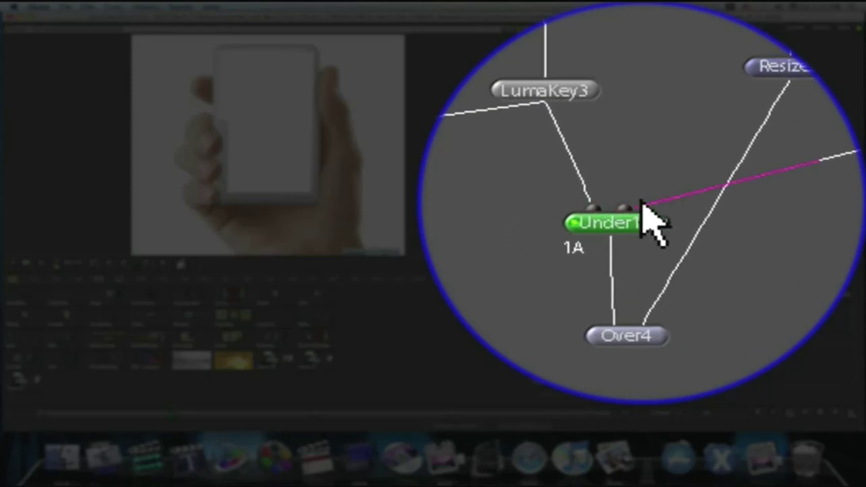
{"action": "left_click", "coordinate": [639, 200]}
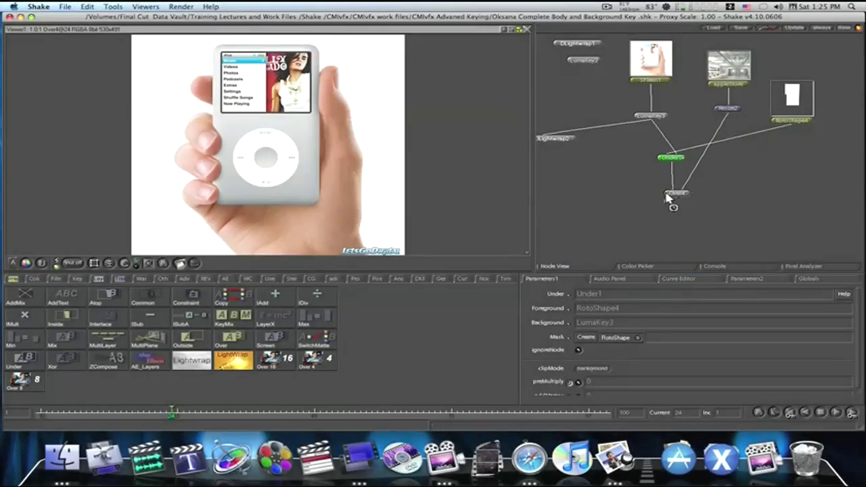
{"action": "left_click", "coordinate": [669, 194]}
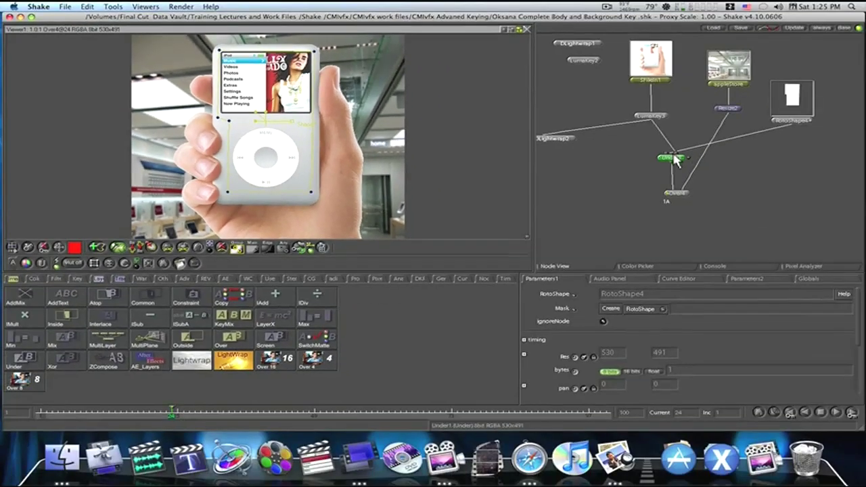
Nudge Under1 into place, drag RotoShape4's output link into Under1's input, and select Over4.
{"action": "mouse_move", "coordinate": [674, 159]}
{"action": "left_mouse_down"}
{"action": "mouse_move", "coordinate": [667, 168]}
{"action": "mouse_move", "coordinate": [675, 161]}
{"action": "left_mouse_up"}
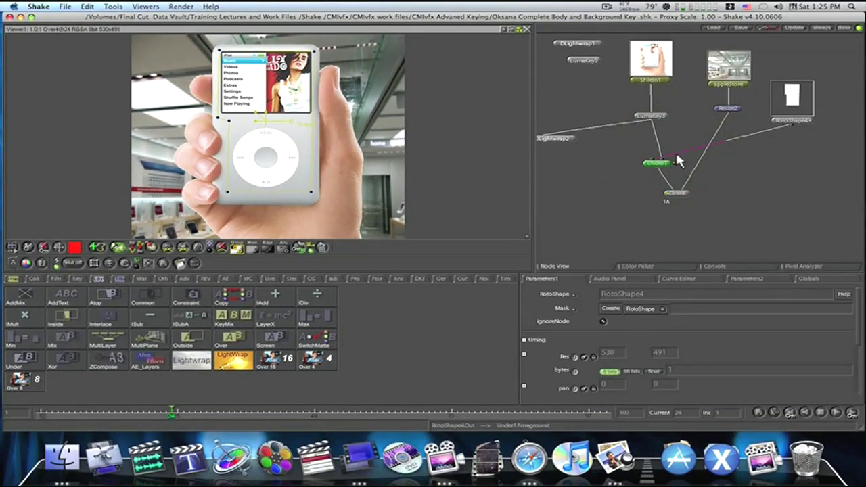
{"action": "left_click", "coordinate": [677, 153]}
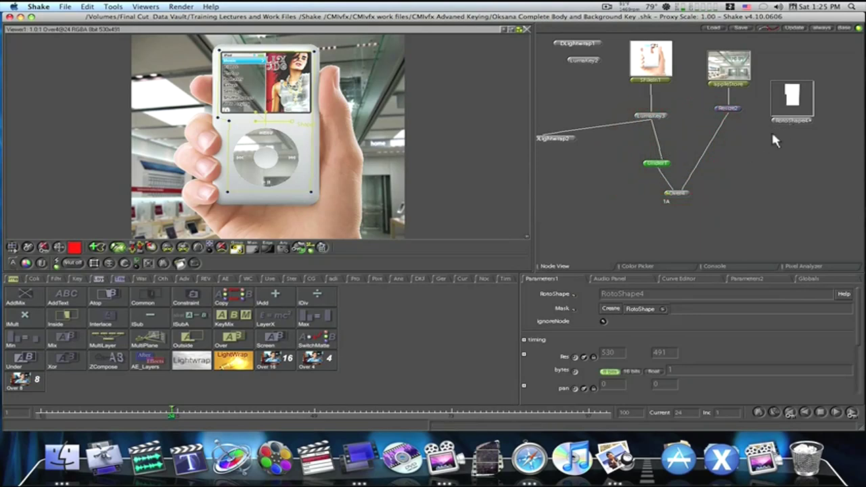
{"action": "left_click_drag", "start_coordinate": [786, 123], "coordinate": [653, 164]}
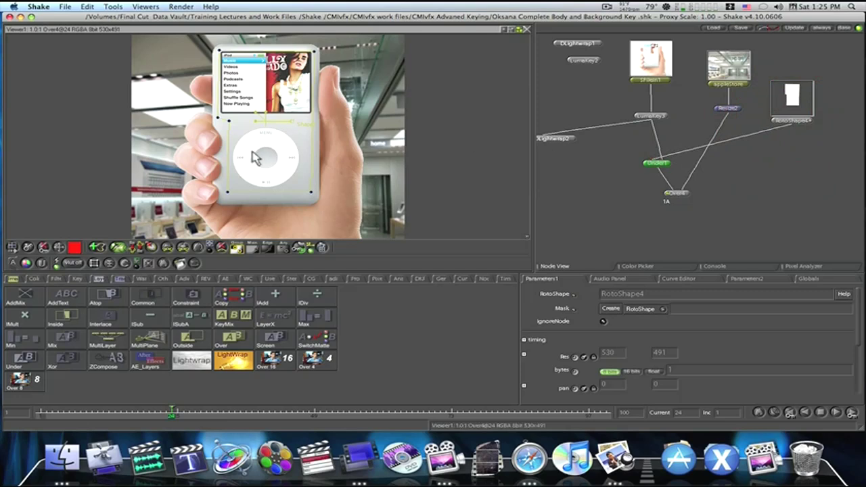
{"action": "left_click", "coordinate": [677, 193]}
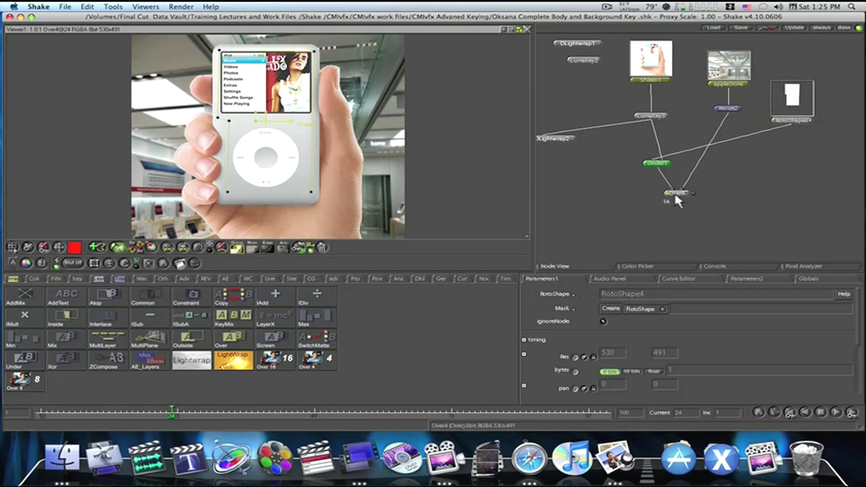
Move DLightwrap2 below Over4, add an Over5 node beneath it, and wire Over4 into Over5.
{"action": "left_click_drag", "start_coordinate": [550, 140], "coordinate": [633, 226]}
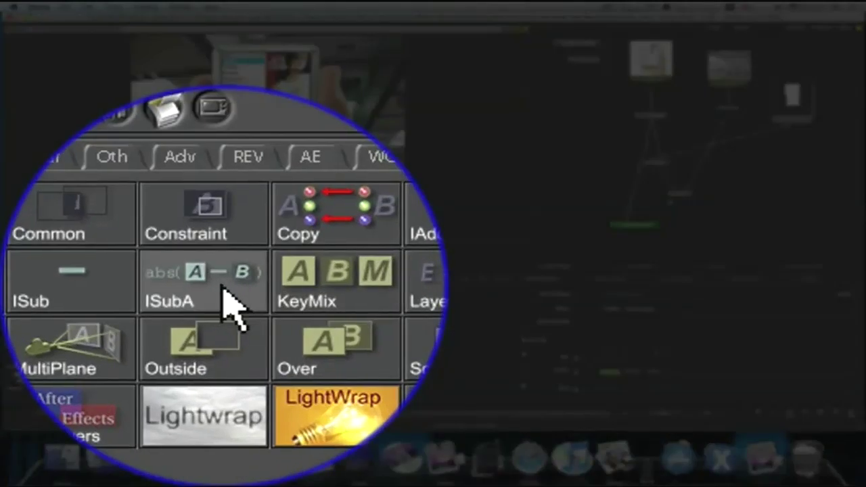
{"action": "left_click", "coordinate": [232, 337]}
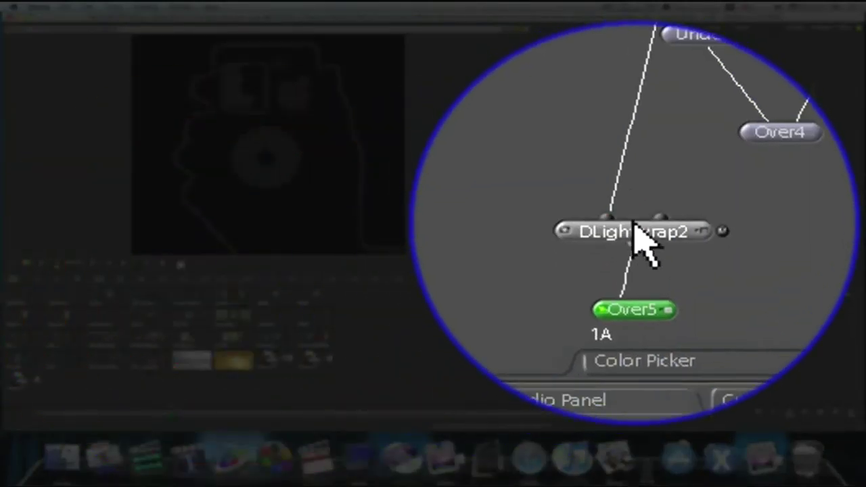
{"action": "left_click", "coordinate": [615, 217]}
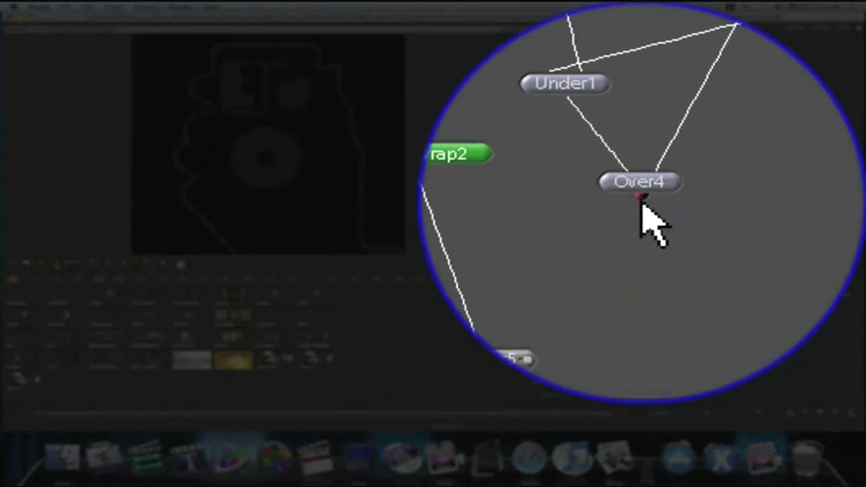
{"action": "left_click_drag", "start_coordinate": [642, 200], "coordinate": [638, 249]}
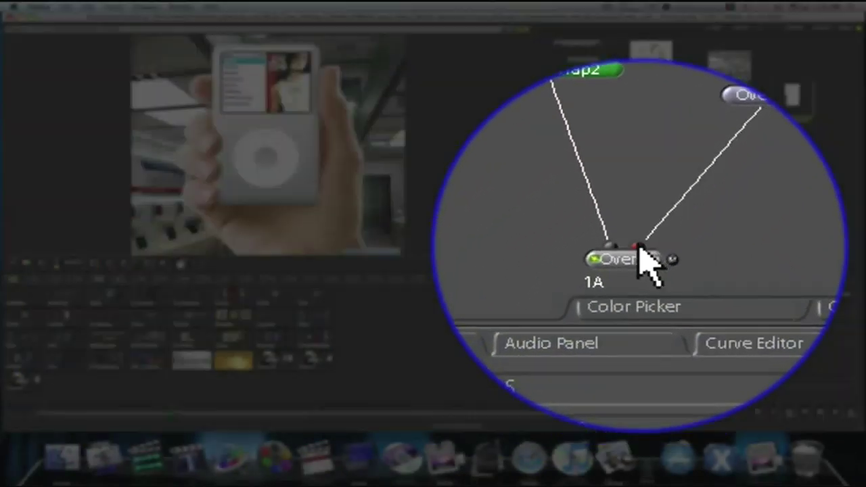
{"action": "left_click", "coordinate": [628, 249]}
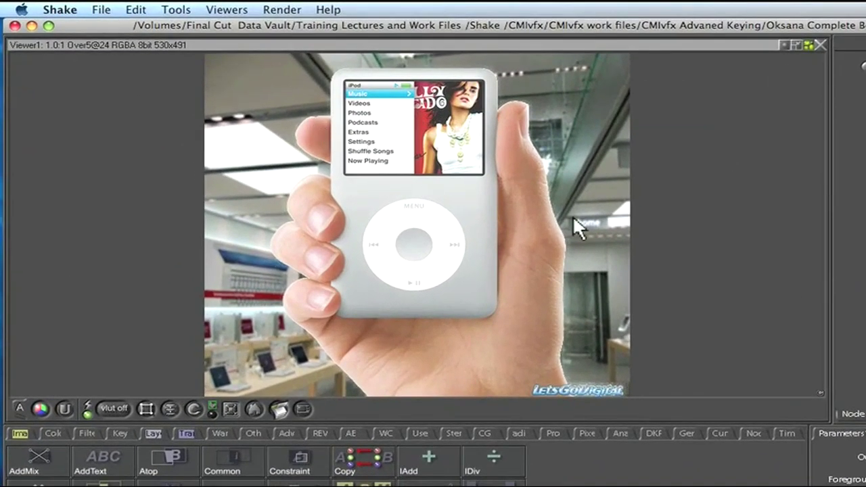
Set DLightwrap2's Overall_Gain to 0.4 and move Over5 lower in the node tree.
{"action": "left_click", "coordinate": [863, 285]}
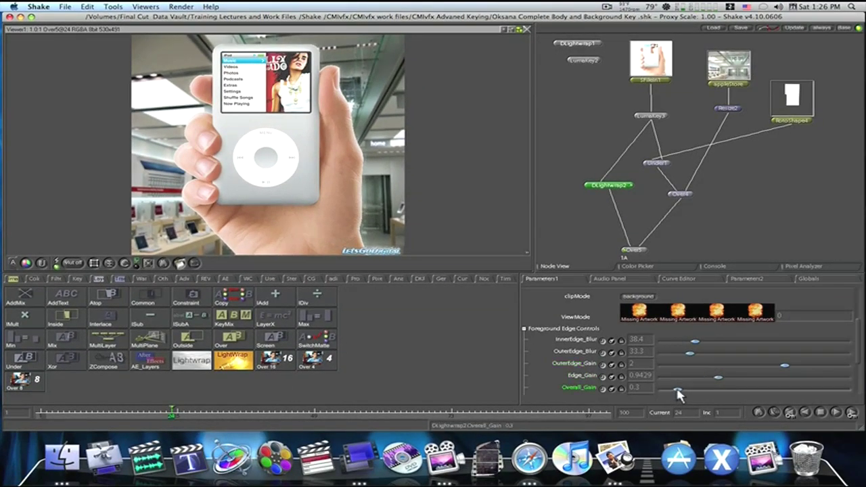
{"action": "mouse_move", "coordinate": [678, 390]}
{"action": "left_mouse_down"}
{"action": "mouse_move", "coordinate": [706, 396]}
{"action": "mouse_move", "coordinate": [673, 399]}
{"action": "mouse_move", "coordinate": [689, 399]}
{"action": "left_mouse_up"}
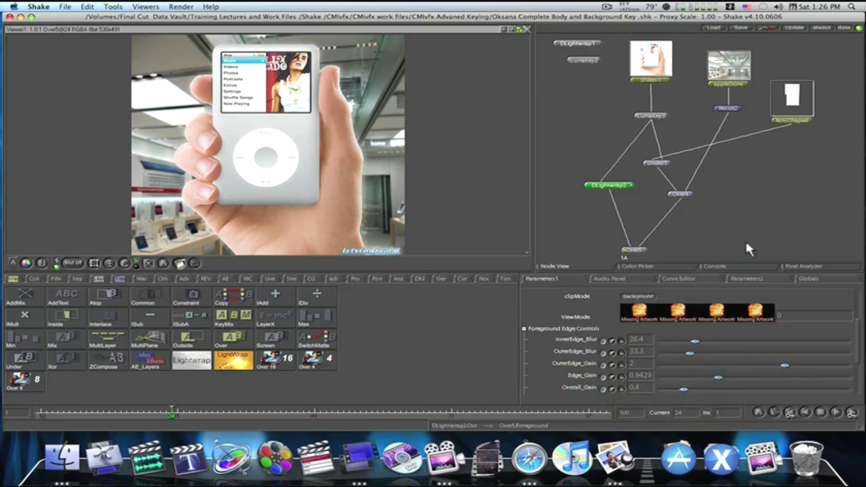
{"action": "left_click_drag", "start_coordinate": [744, 237], "coordinate": [772, 158]}
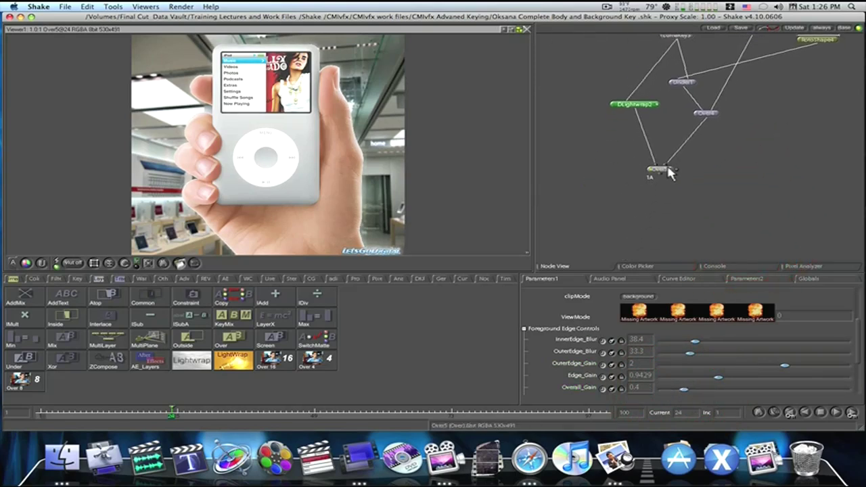
{"action": "left_click_drag", "start_coordinate": [664, 177], "coordinate": [673, 187]}
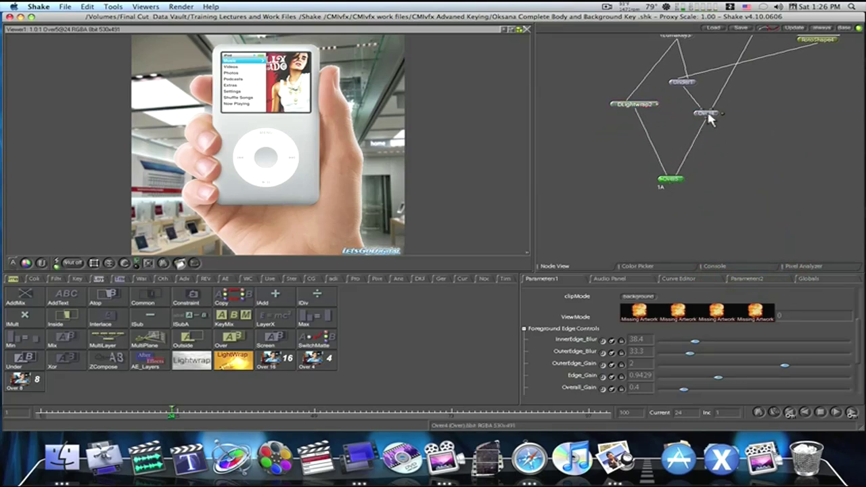
{"action": "left_click", "coordinate": [741, 95]}
{"action": "scroll", "coordinate": [804, 245], "scroll_direction": "right", "scroll_amount": 5}
{"action": "scroll", "coordinate": [803, 245], "scroll_direction": "down", "scroll_amount": 4}
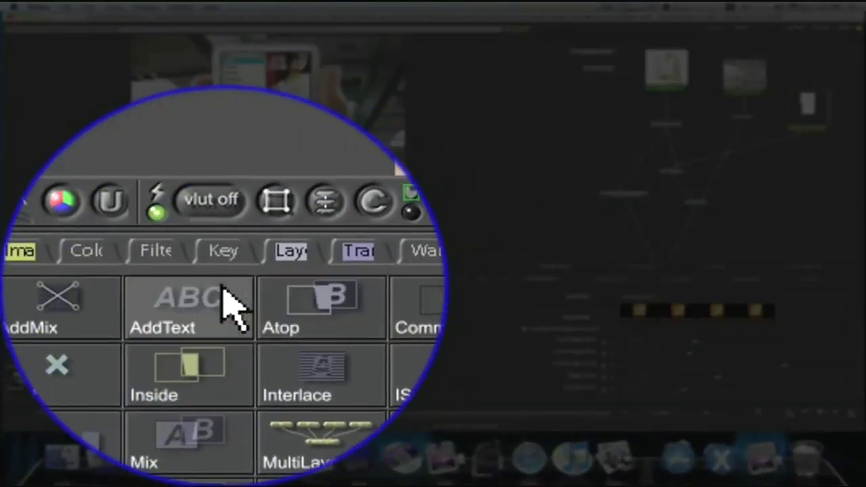
Add a Gamma node after SFileIn1 set to 0.7, then maximize the node tree.
{"action": "left_click", "coordinate": [108, 284]}
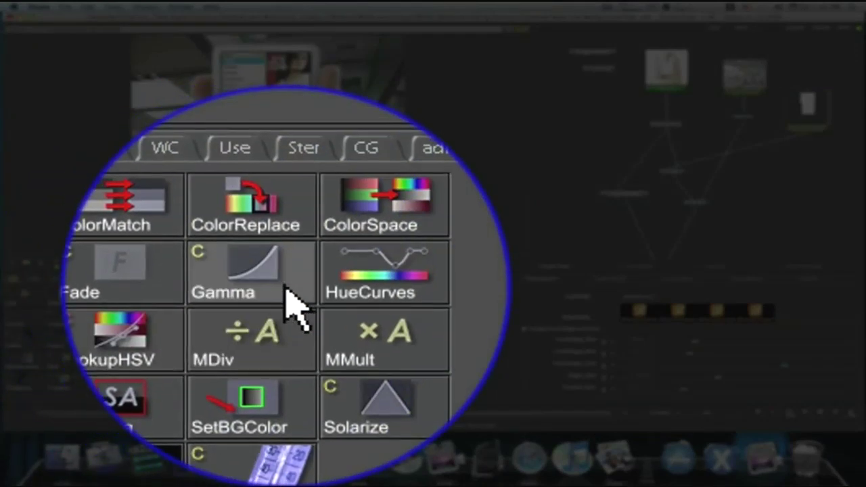
{"action": "left_click", "coordinate": [287, 294]}
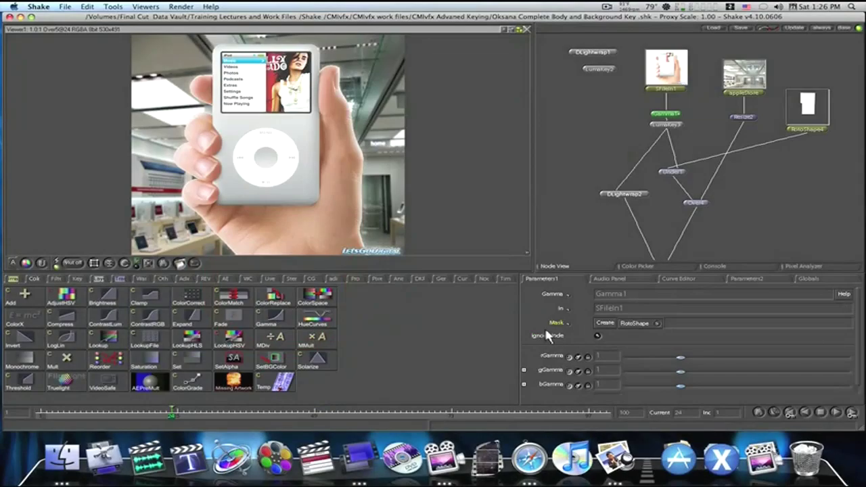
{"action": "mouse_move", "coordinate": [680, 364]}
{"action": "left_mouse_down"}
{"action": "mouse_move", "coordinate": [653, 361]}
{"action": "mouse_move", "coordinate": [663, 364]}
{"action": "left_mouse_up"}
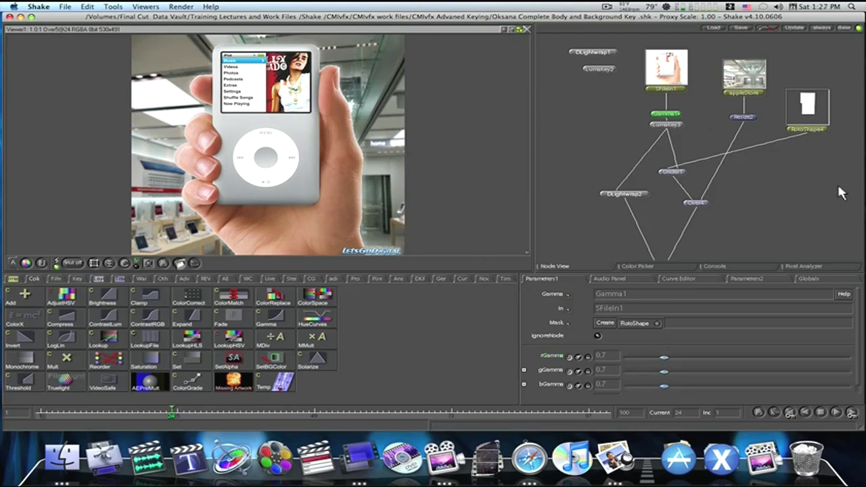
{"action": "key", "text": "space"}
{"action": "left_click_drag", "start_coordinate": [778, 205], "coordinate": [511, 243]}
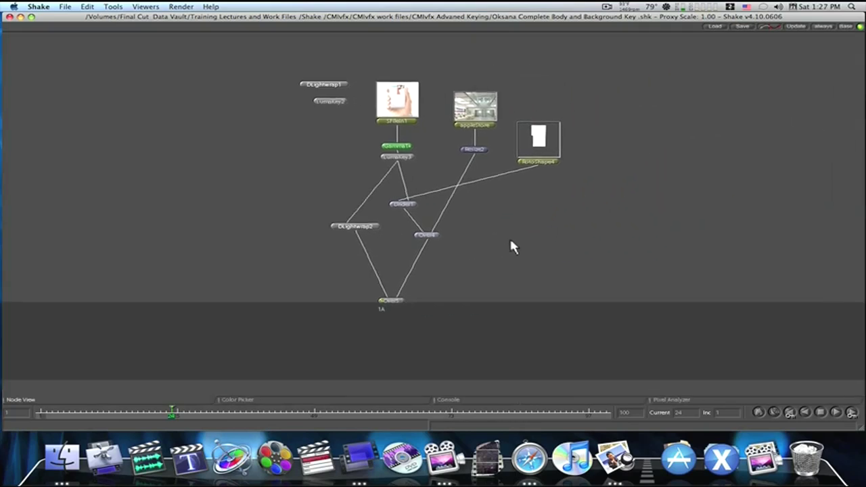
Zoom out the full-window node tree, restore the normal layout, and pan to DLightwrap2, Under1, Over4 and Over5.
{"action": "scroll", "coordinate": [501, 252], "scroll_direction": "up", "scroll_amount": 3}
{"action": "left_click_drag", "start_coordinate": [478, 195], "coordinate": [593, 309]}
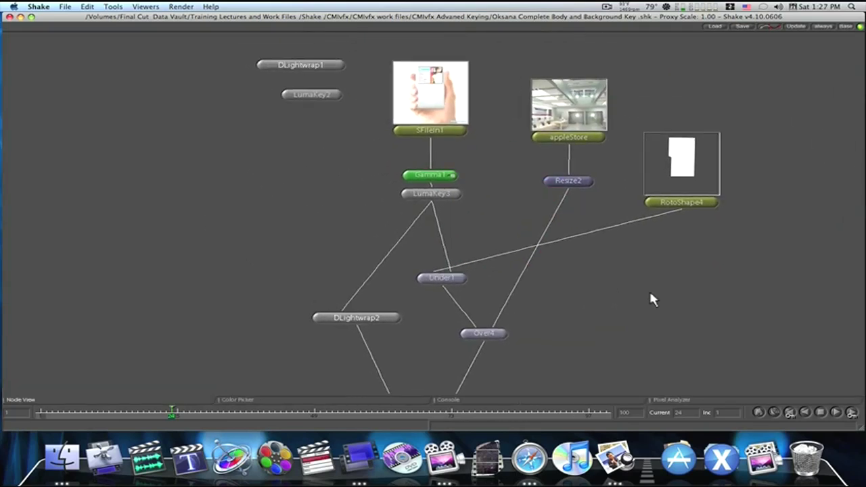
{"action": "left_click_drag", "start_coordinate": [643, 299], "coordinate": [720, 299]}
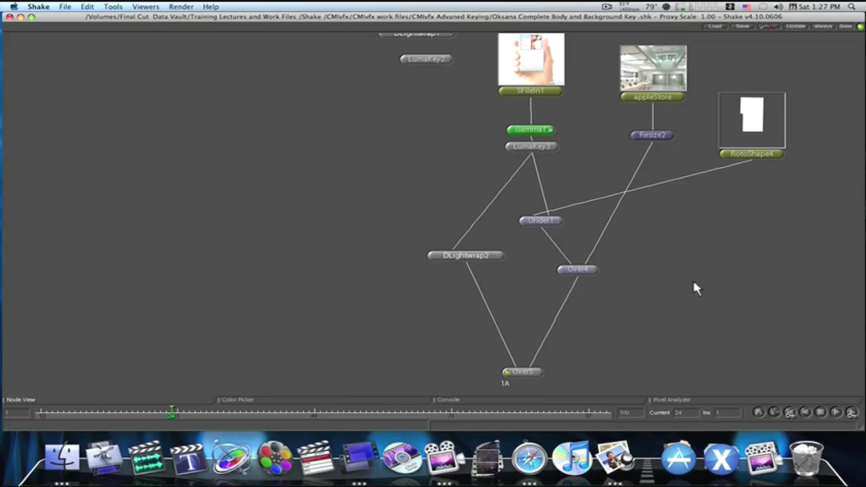
{"action": "key", "text": "space"}
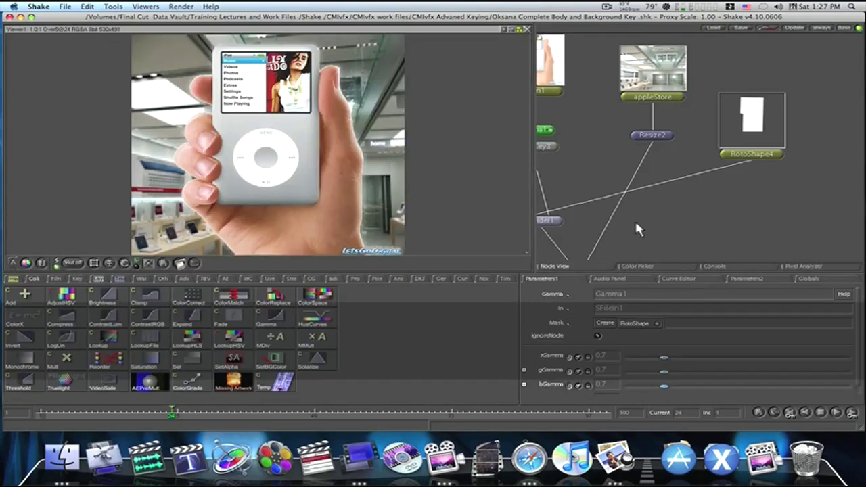
{"action": "left_click_drag", "start_coordinate": [635, 219], "coordinate": [818, 81]}
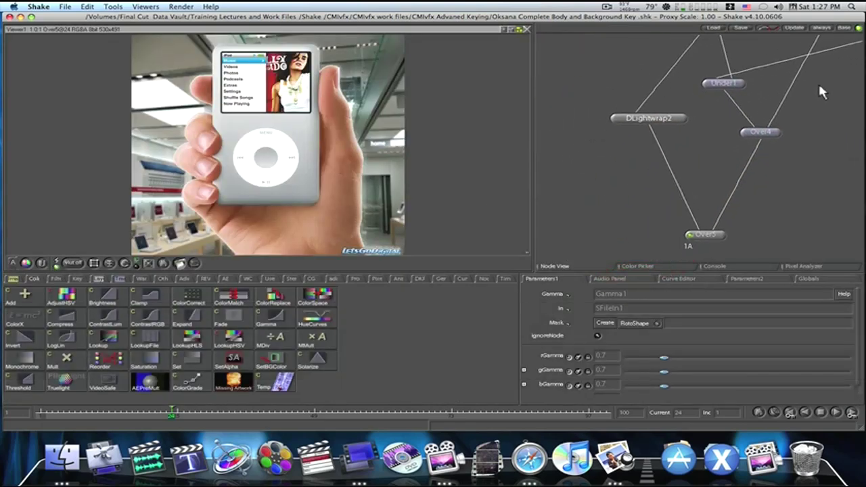